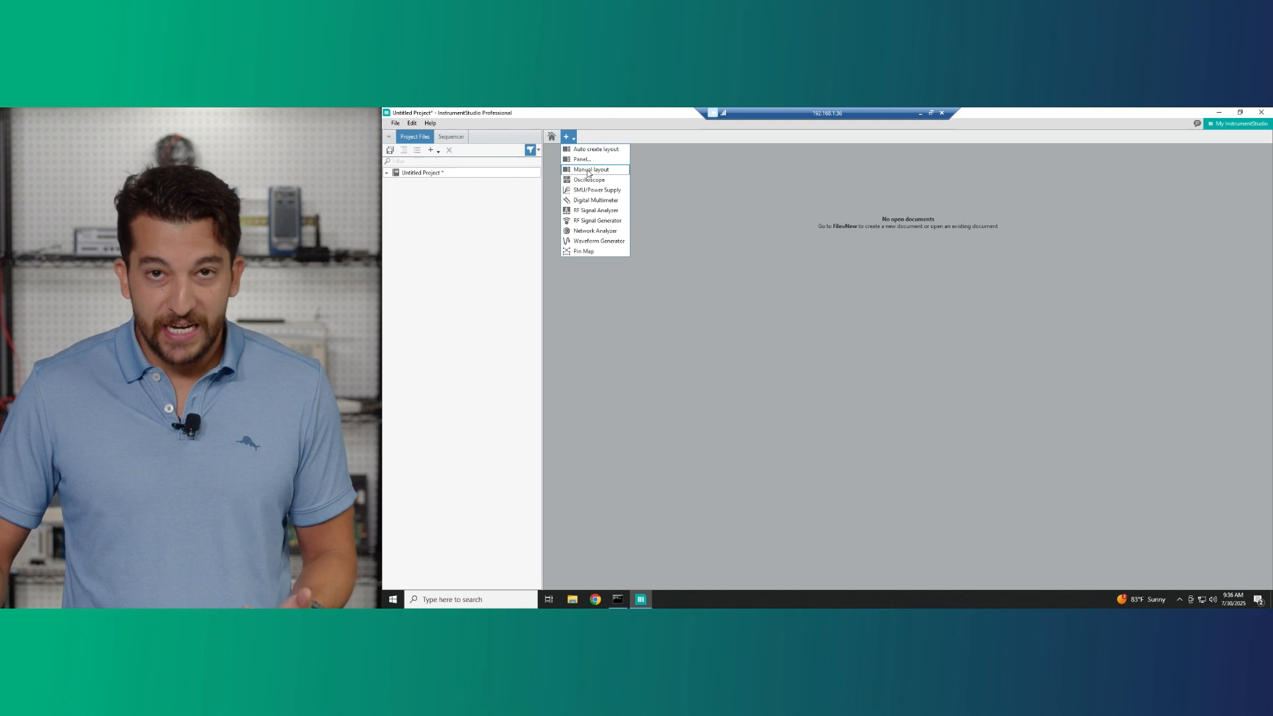
- Create a manual layout with the VST1 RF Signal Analyzer as the large panel and the VST1 RF Signal Generator as a small panel
left_click(588, 170)
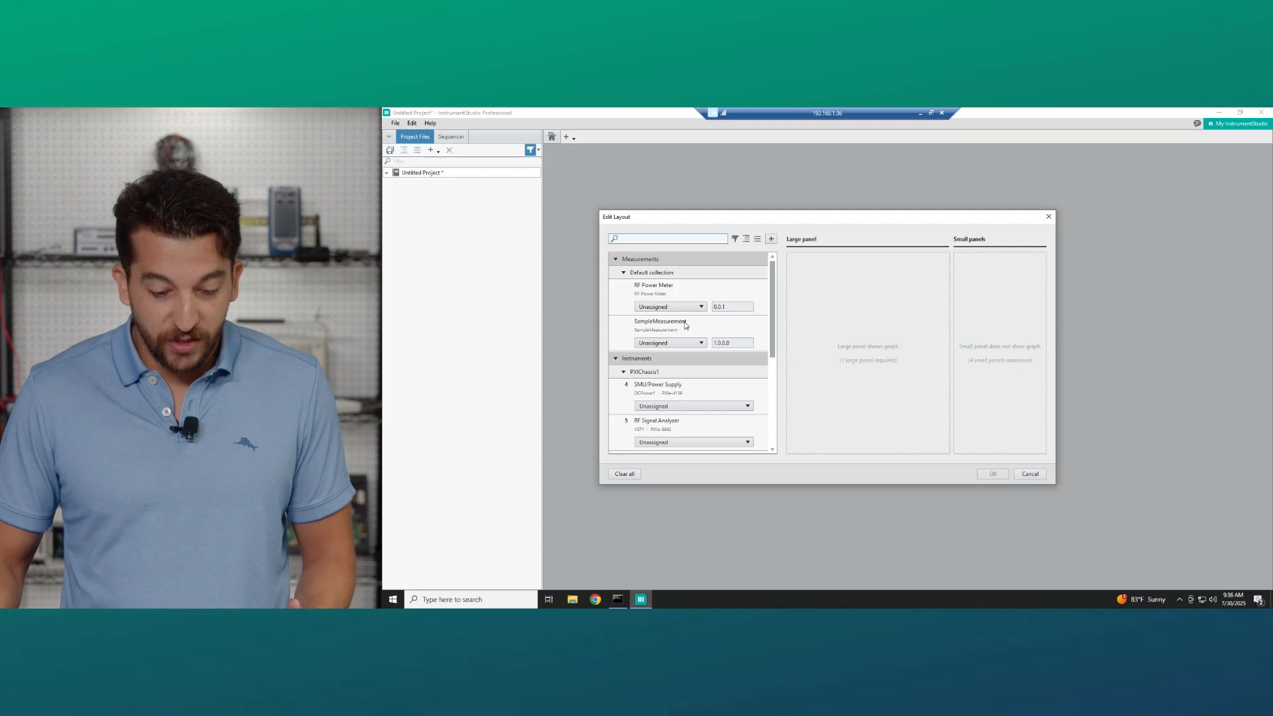
scroll(684, 323, "down", 4)
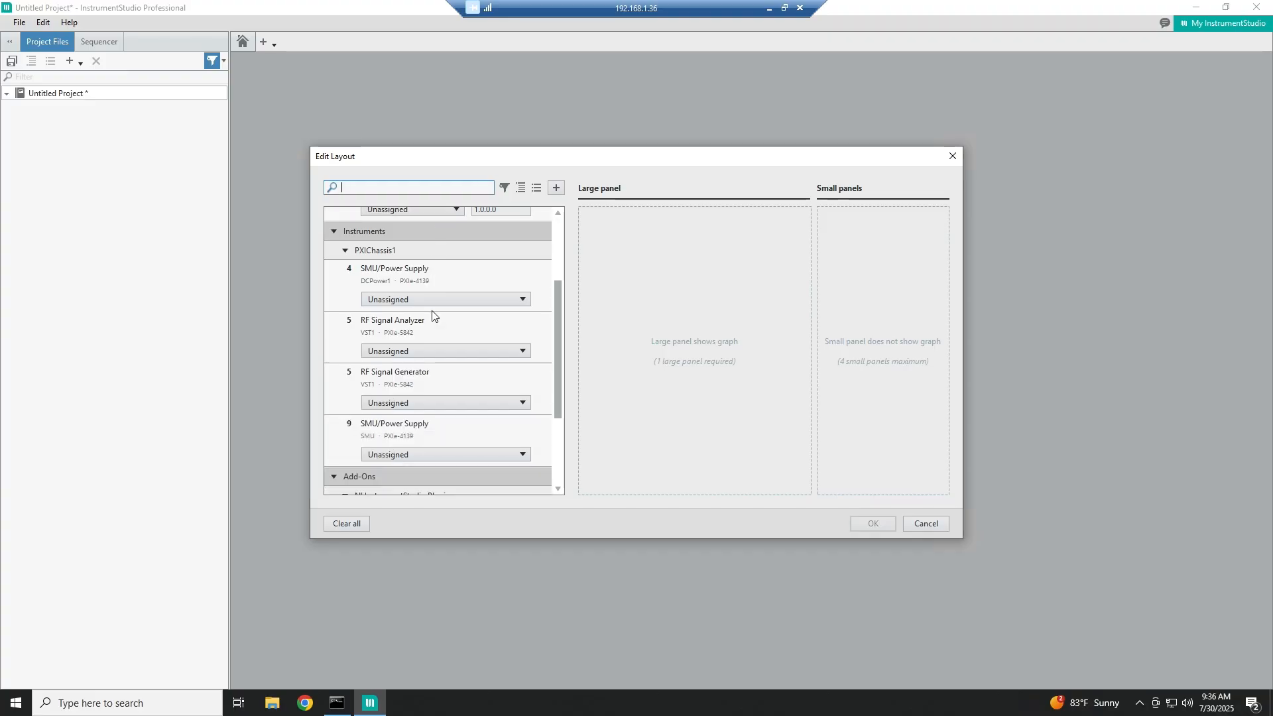
left_click(417, 350)
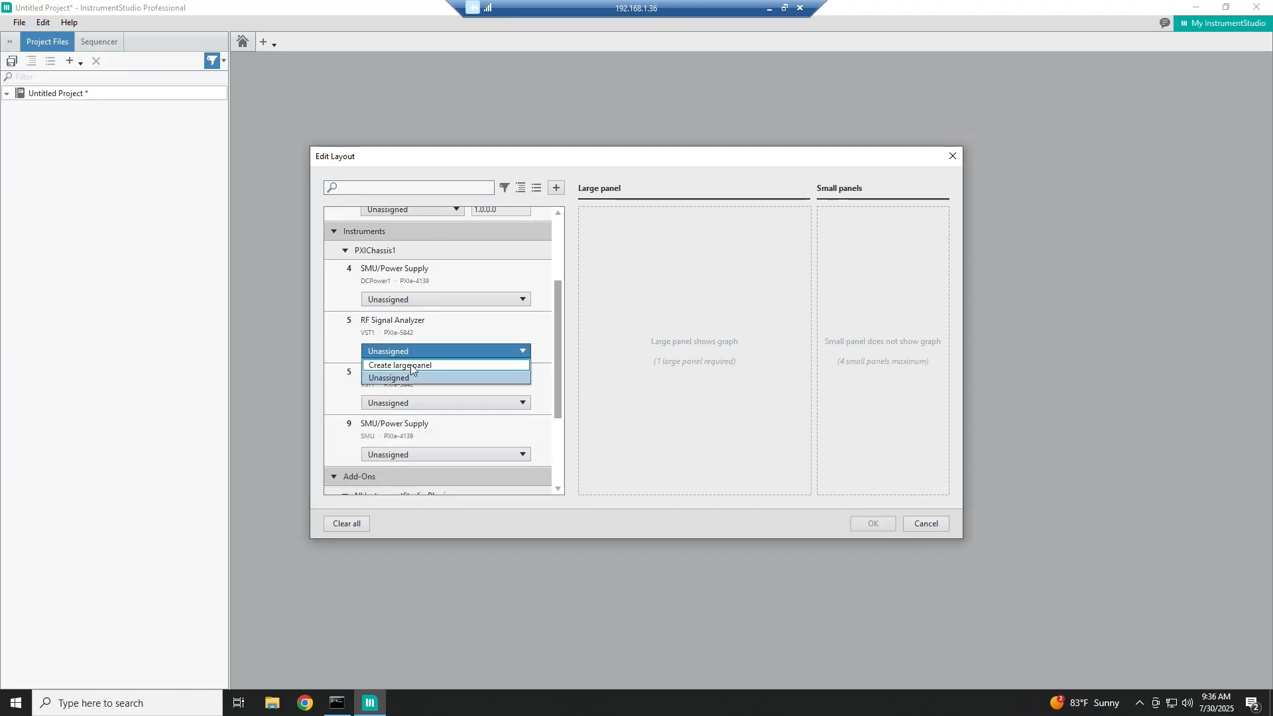
left_click(411, 365)
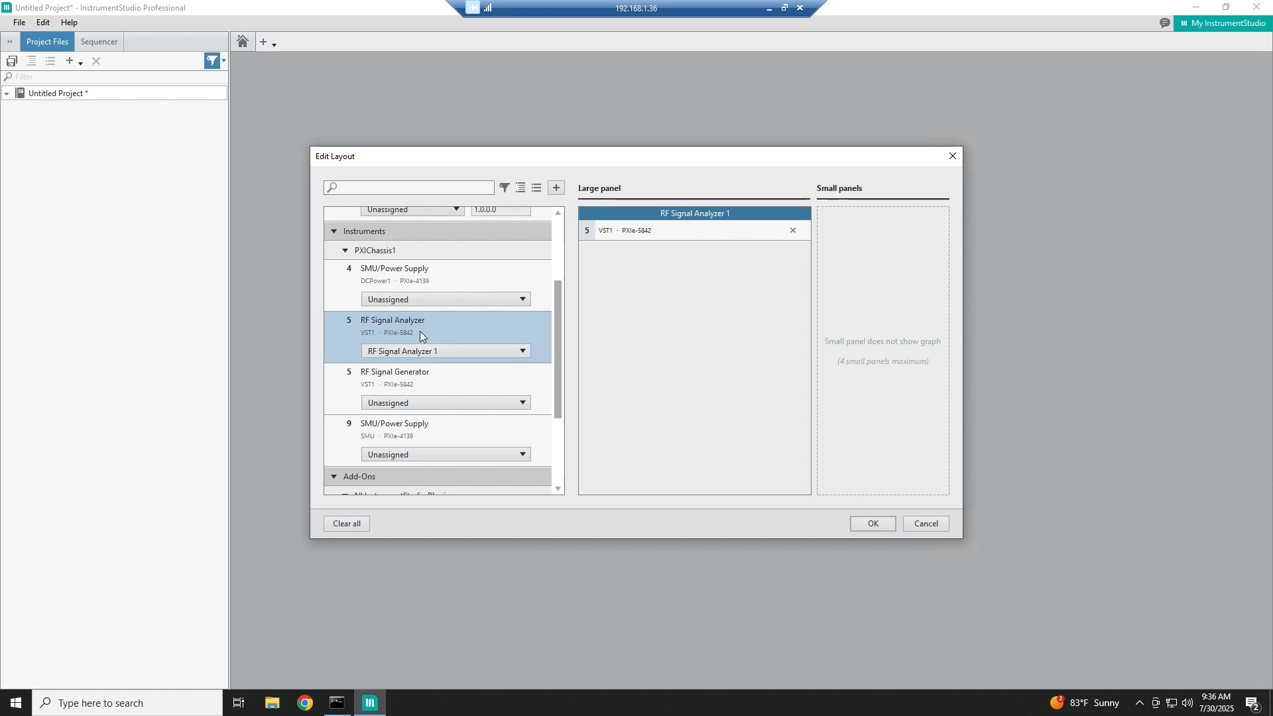
left_click(416, 402)
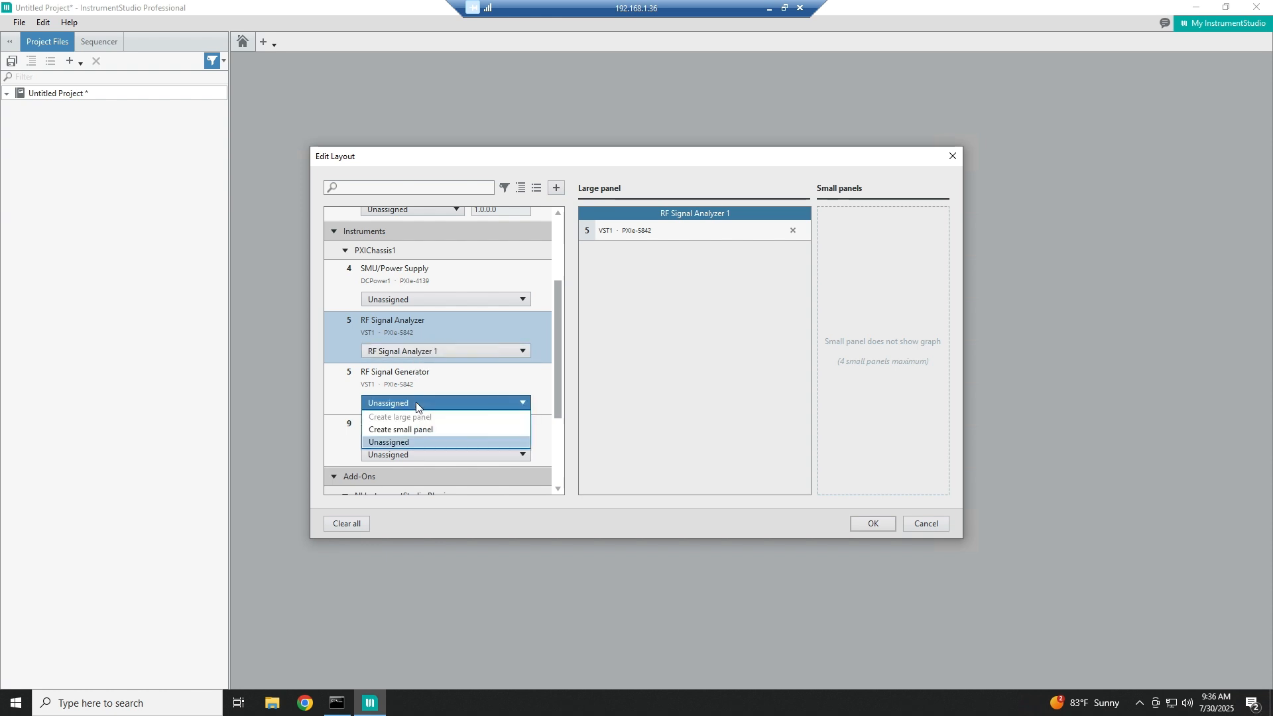
left_click(417, 432)
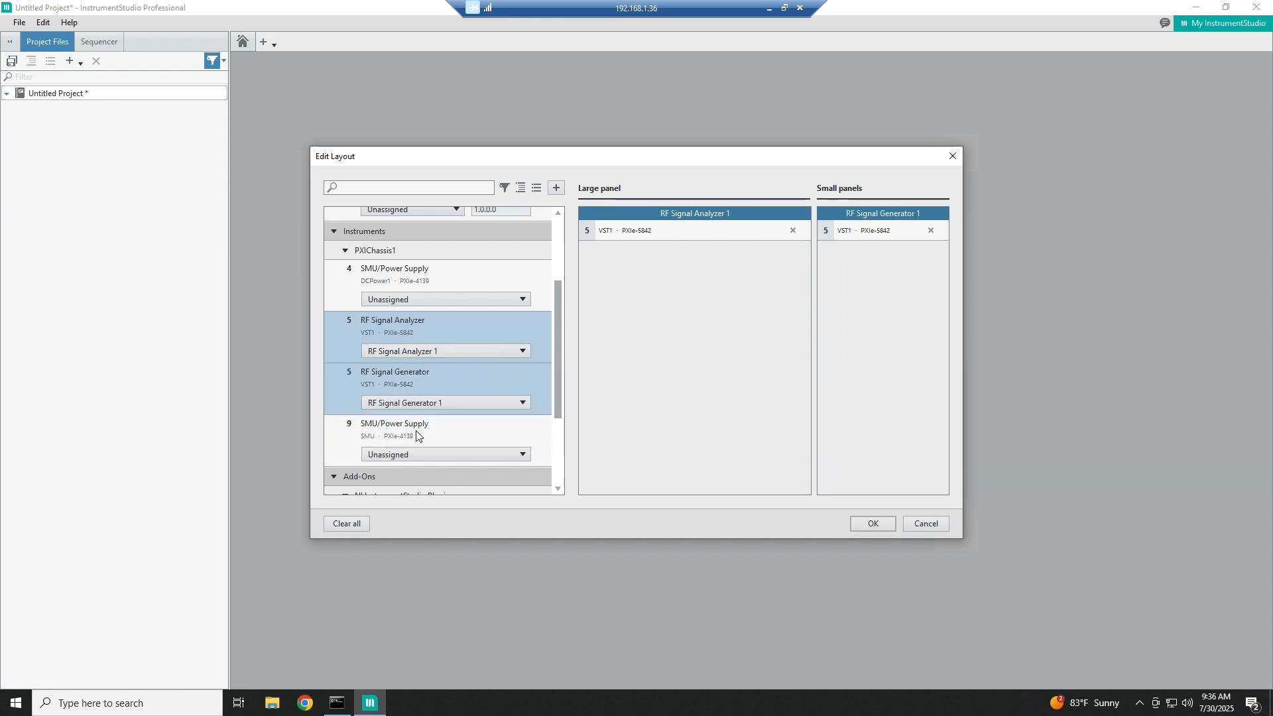
left_click(864, 526)
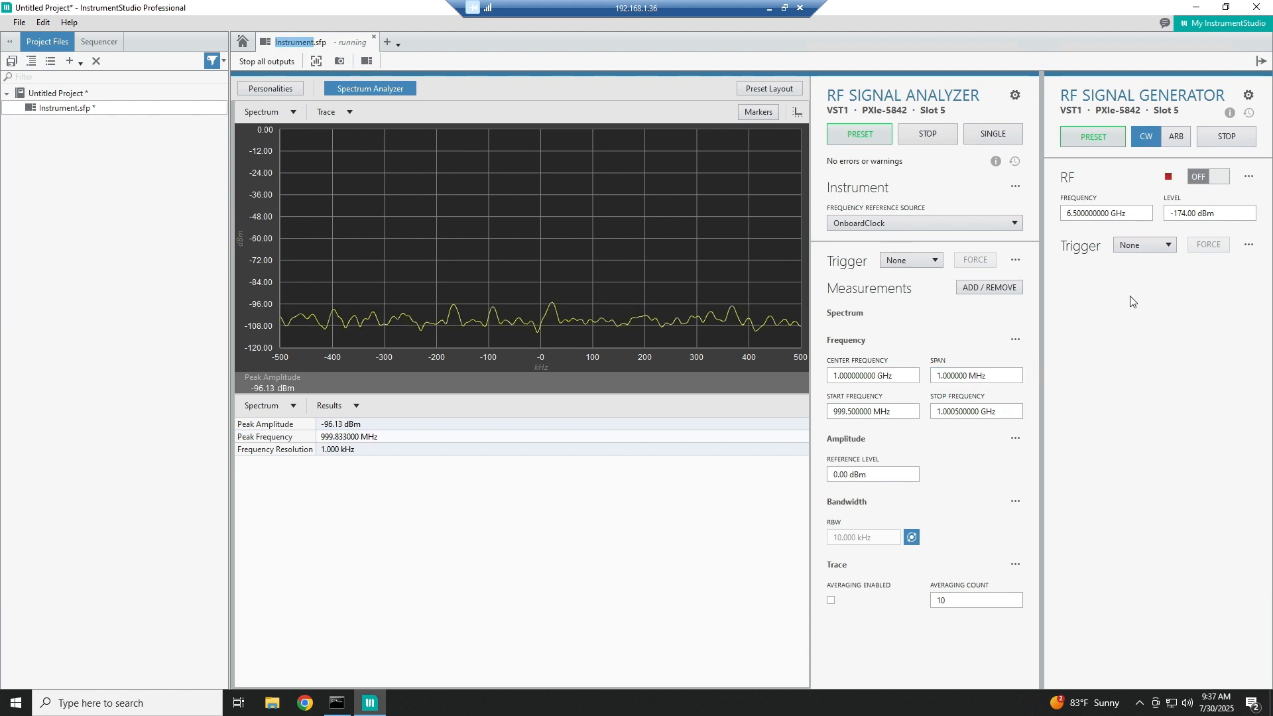
- Set the RF Signal Generator's frequency to 2.4 GHz
left_click_drag(1133, 214, 1066, 214)
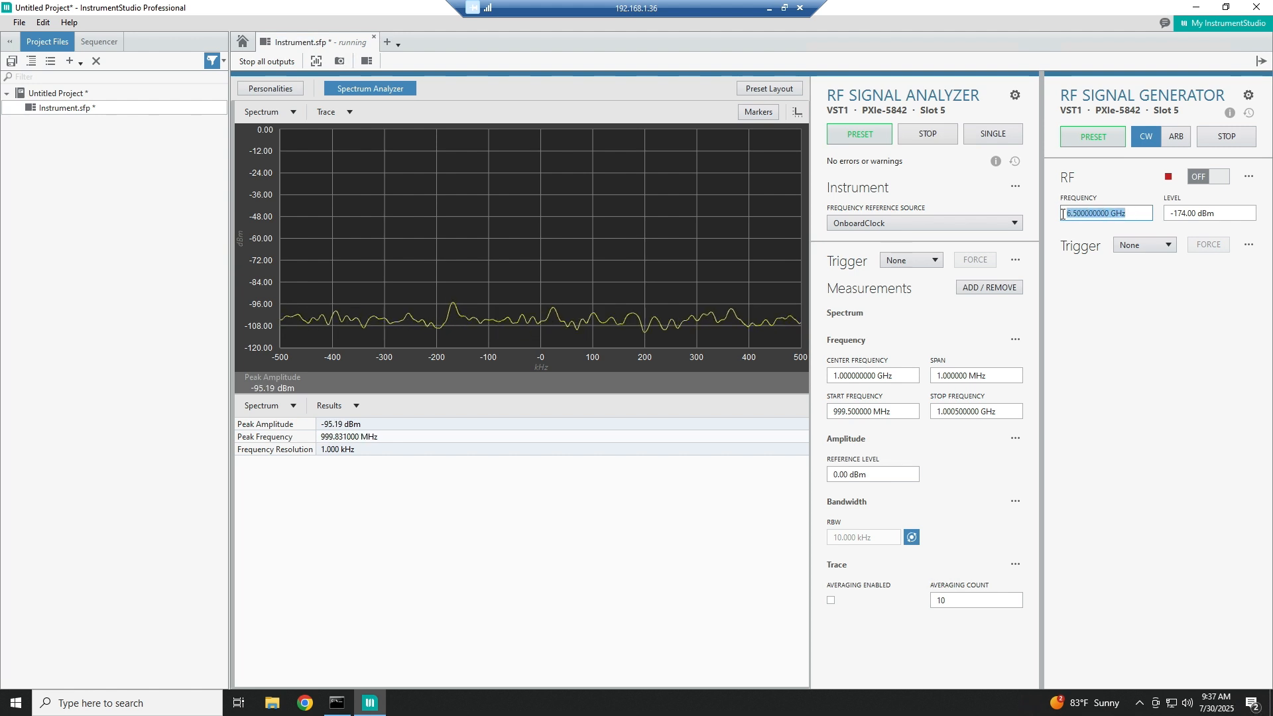
type("2.4")
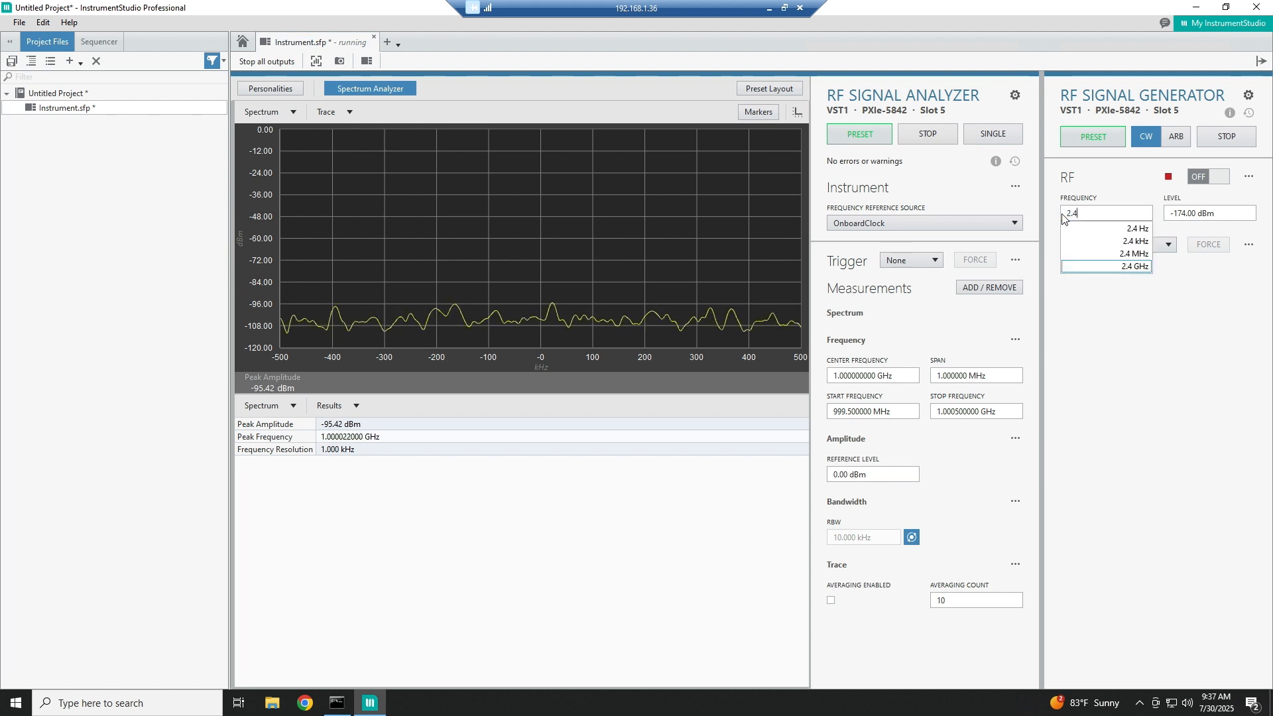
key("Return")
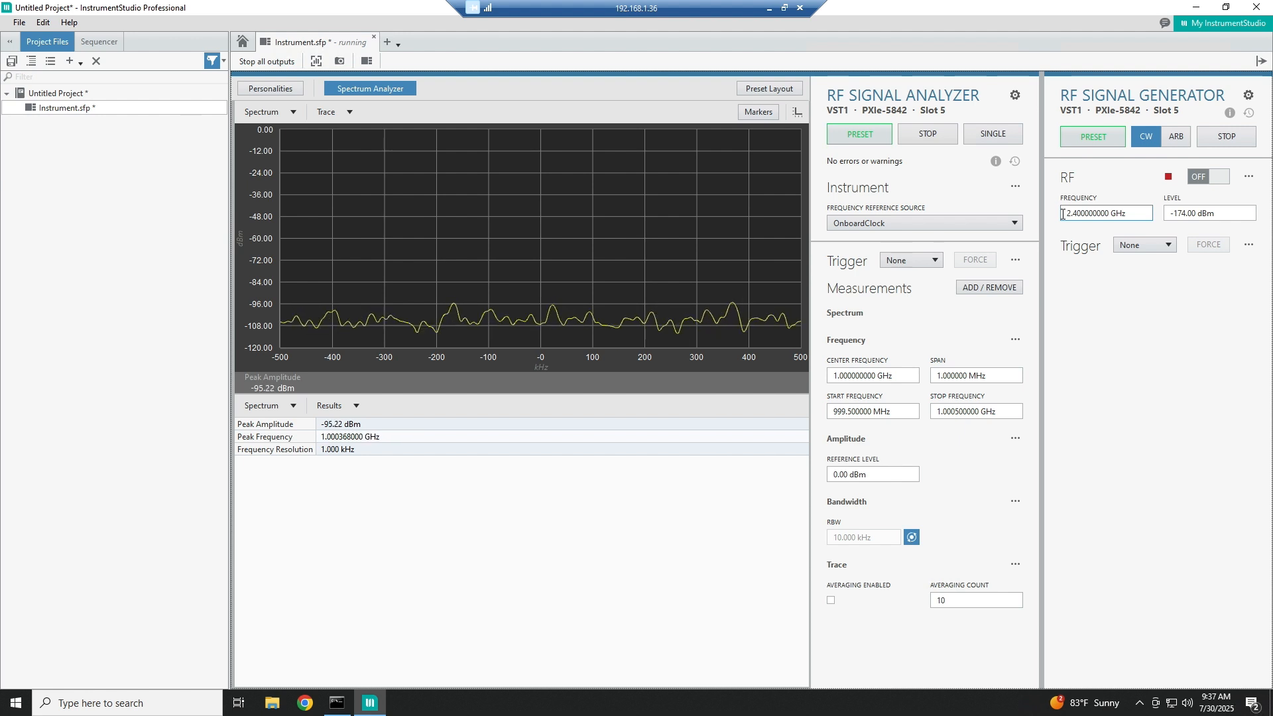
- Set the RF Signal Generator's level to 0 dBm and turn on its RF output
left_click_drag(1234, 213, 1190, 213)
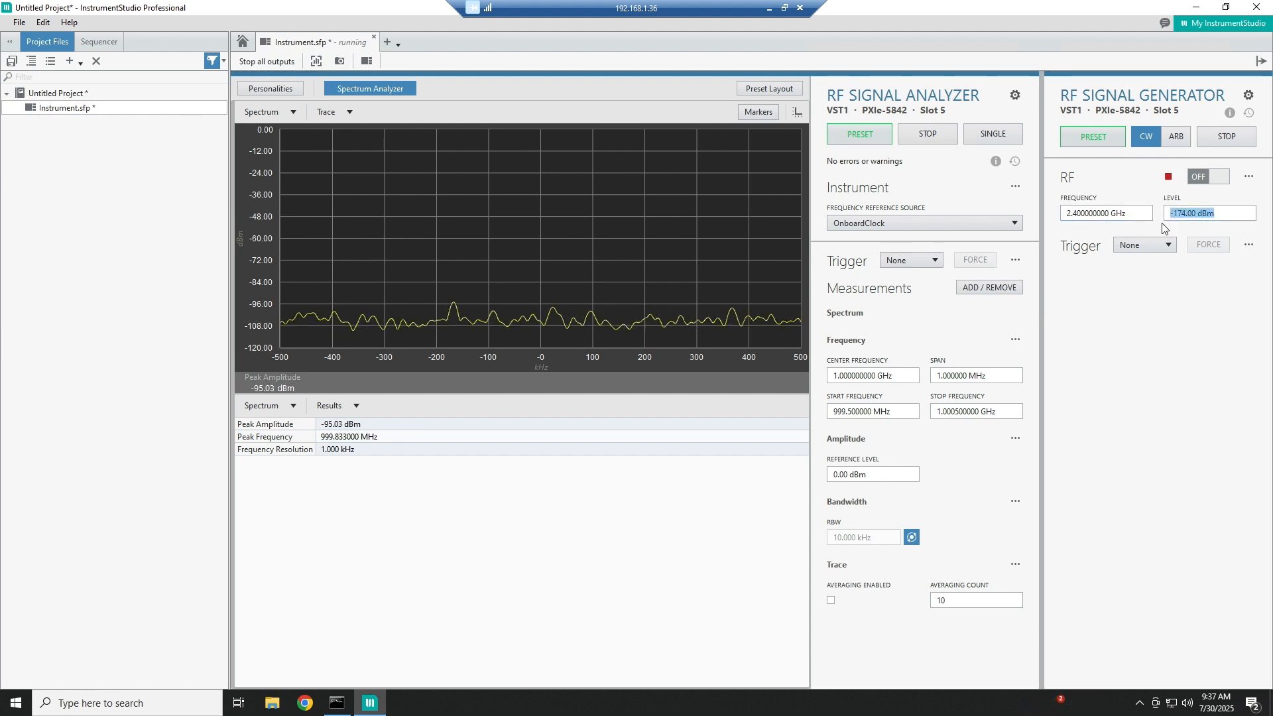
type("0")
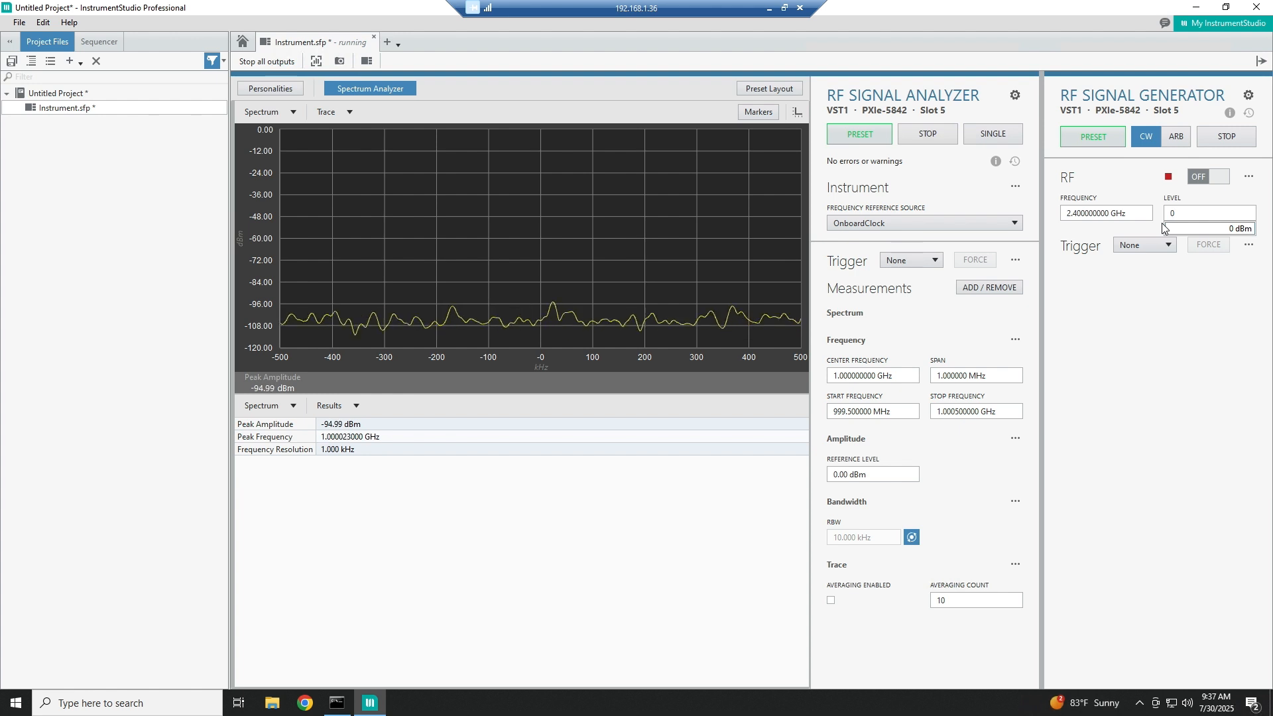
key("Return")
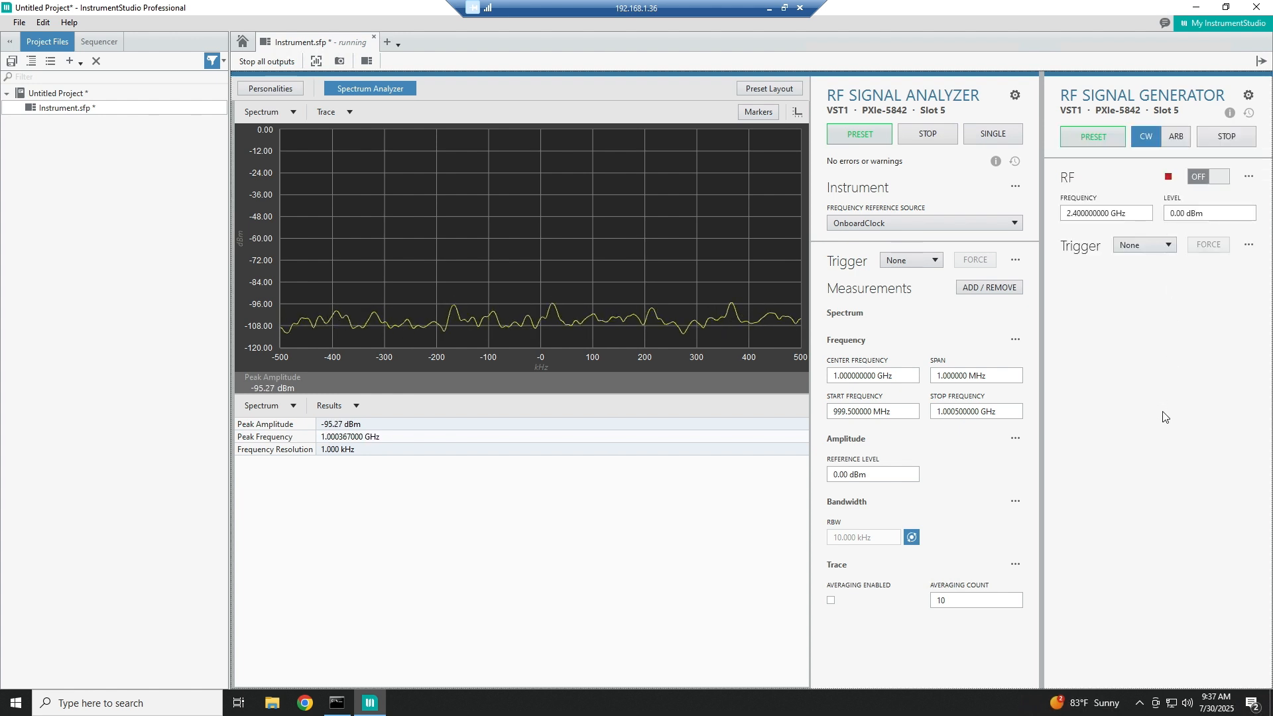
left_click(1219, 177)
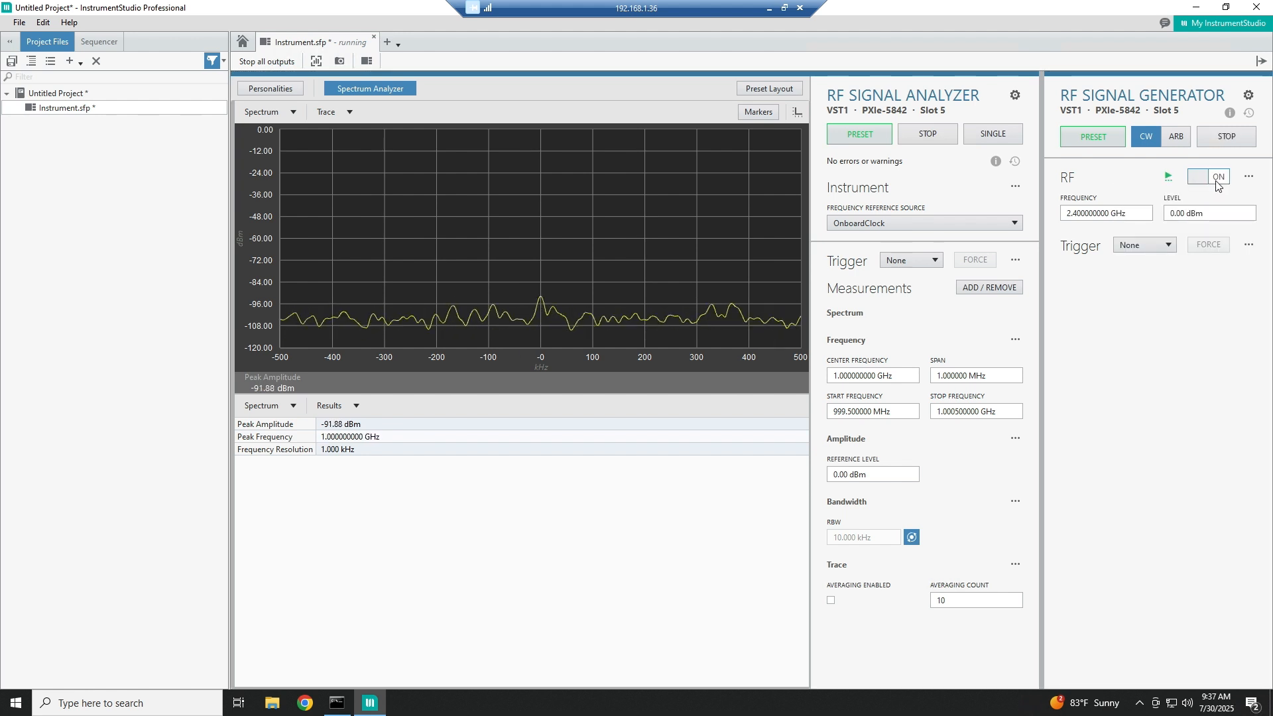
- Set the RF Signal Analyzer's center frequency to 2.4 GHz
left_click_drag(887, 377, 826, 383)
type("2.4G")
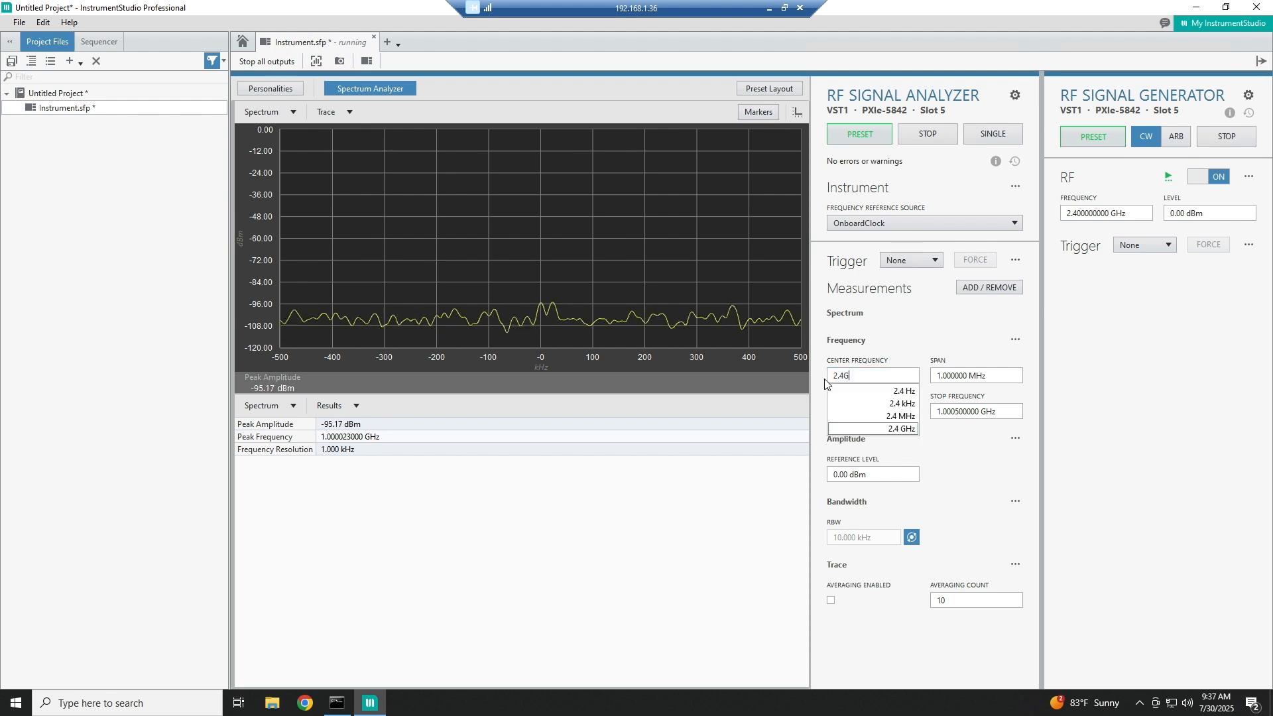
key("Return")
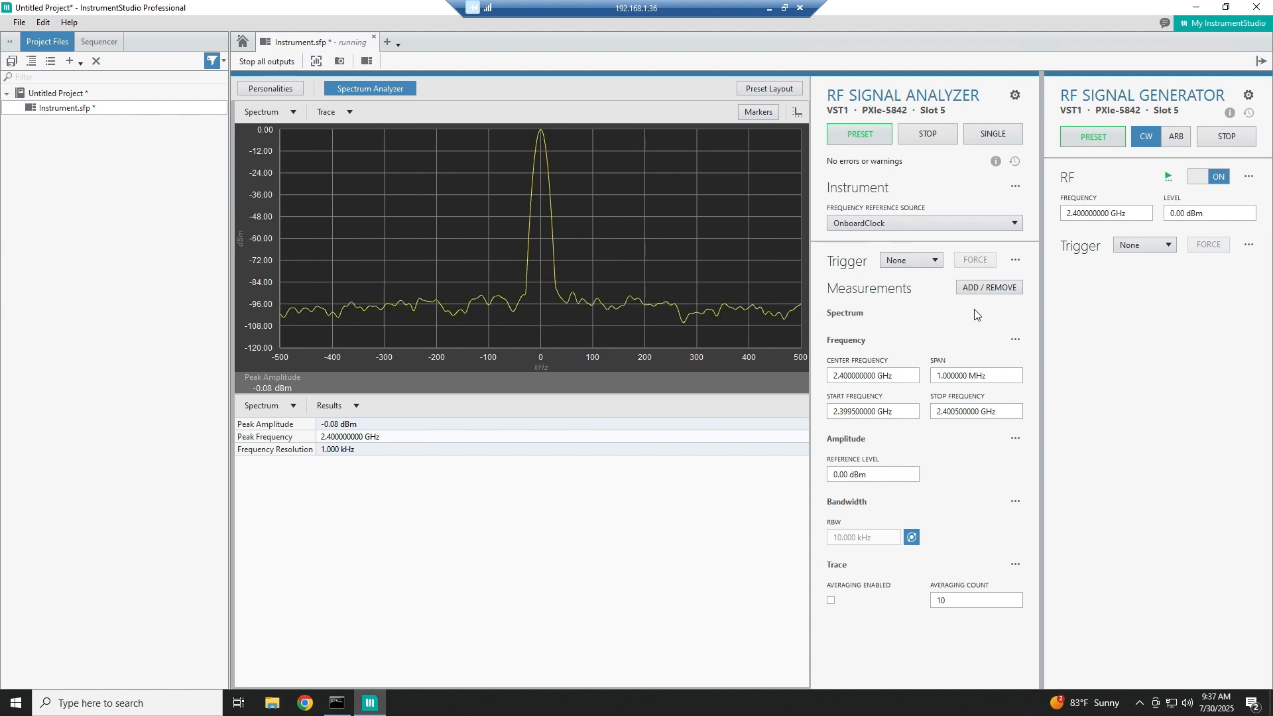
- Add the Transmit Power and Channel Power measurements to the RF Signal Analyzer
left_click(973, 291)
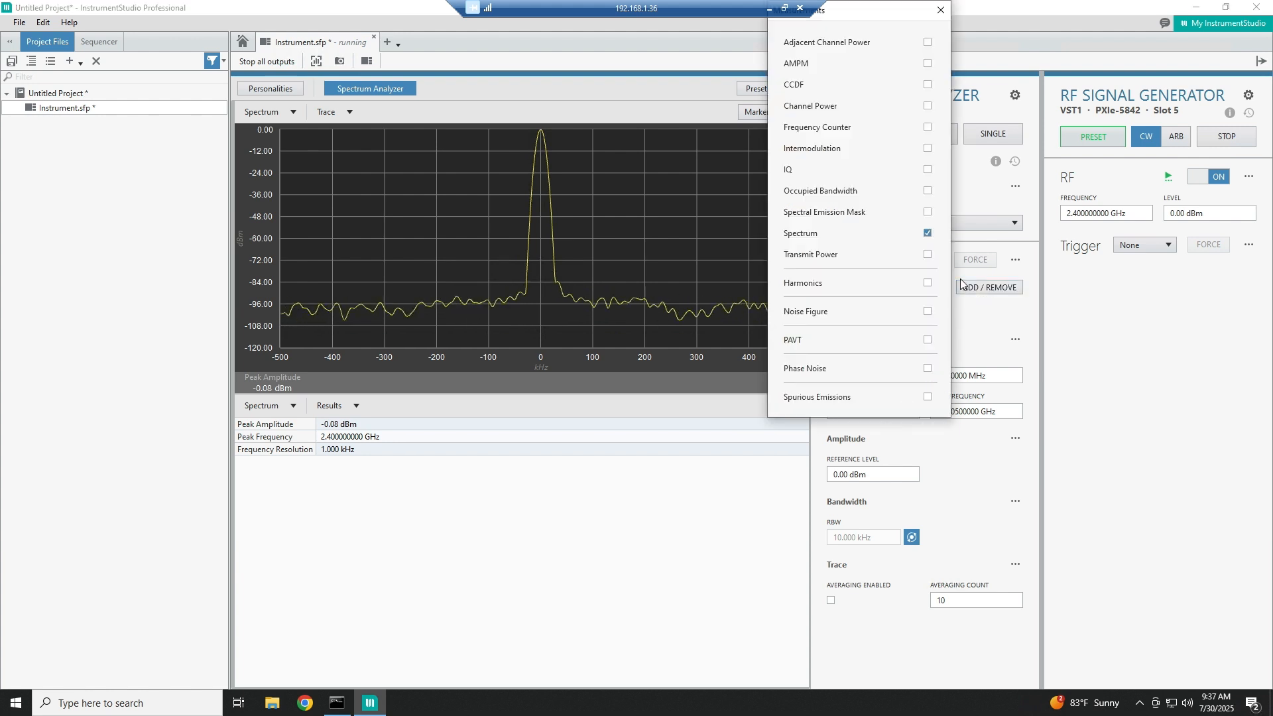
left_click(928, 255)
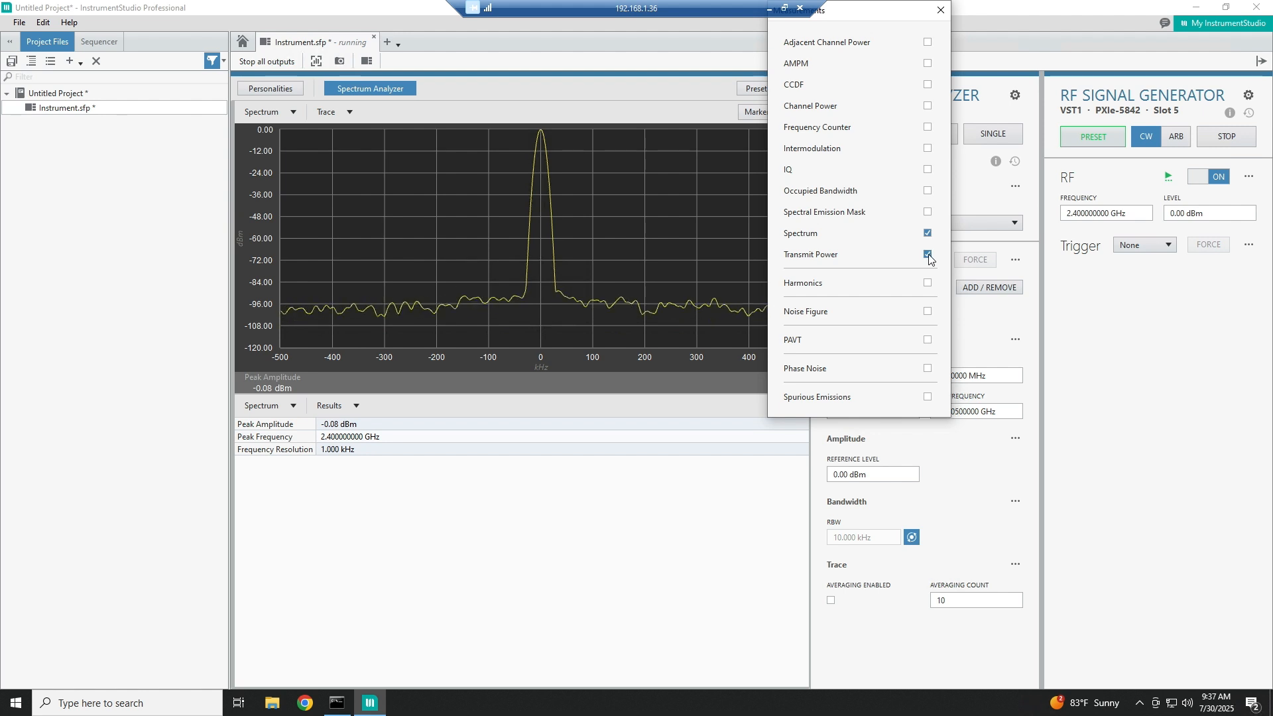
left_click(928, 108)
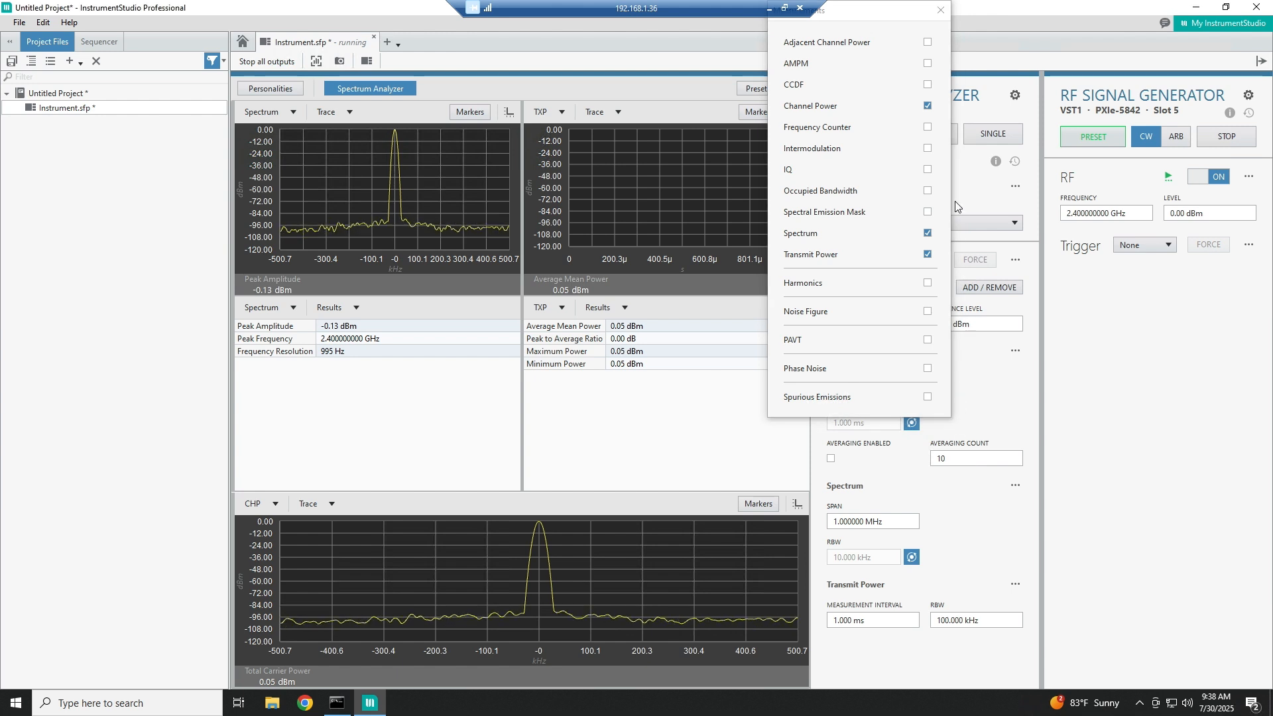
left_click(941, 10)
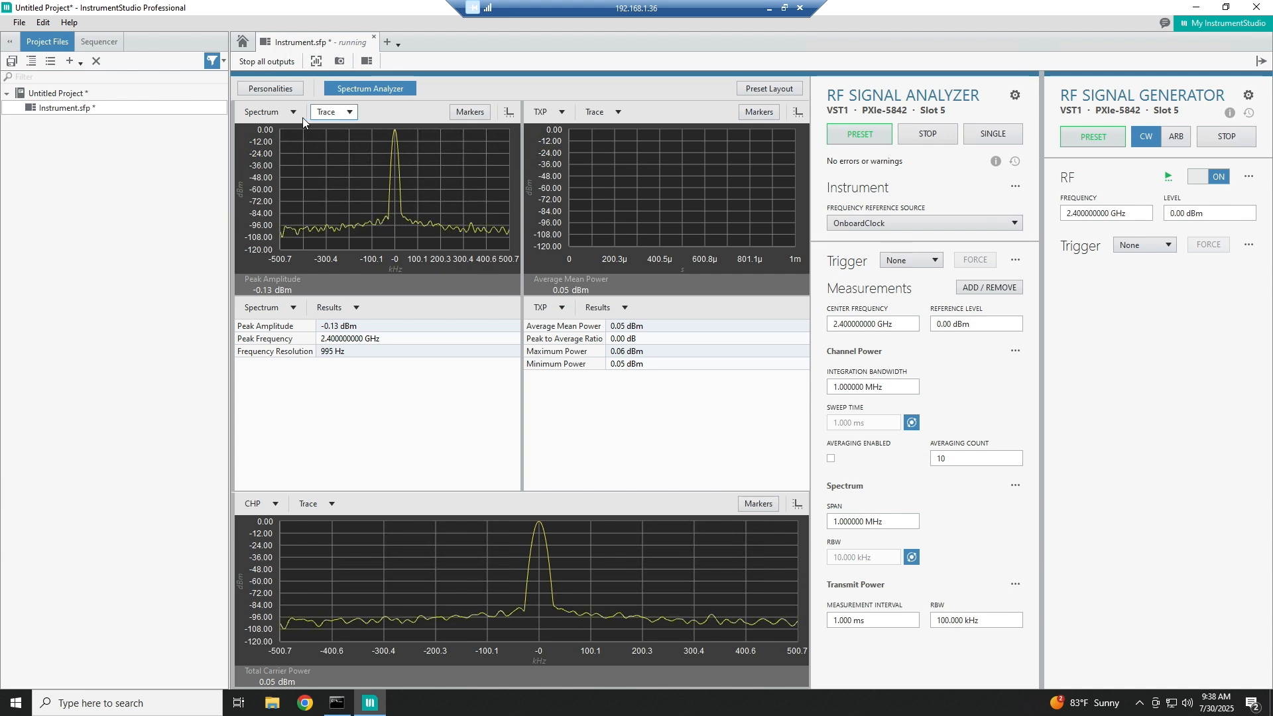
- Show the markers on the Spectrum graph and place Marker 0 on the signal peak
left_click(463, 114)
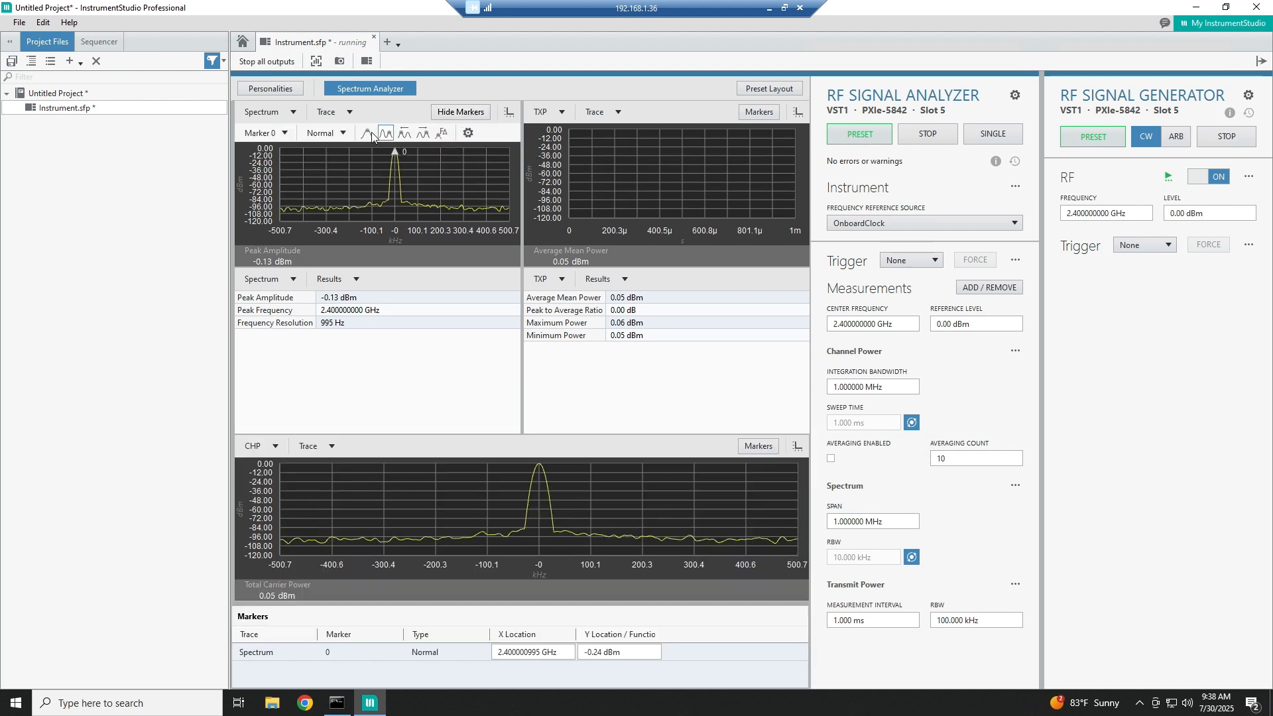
left_click(368, 134)
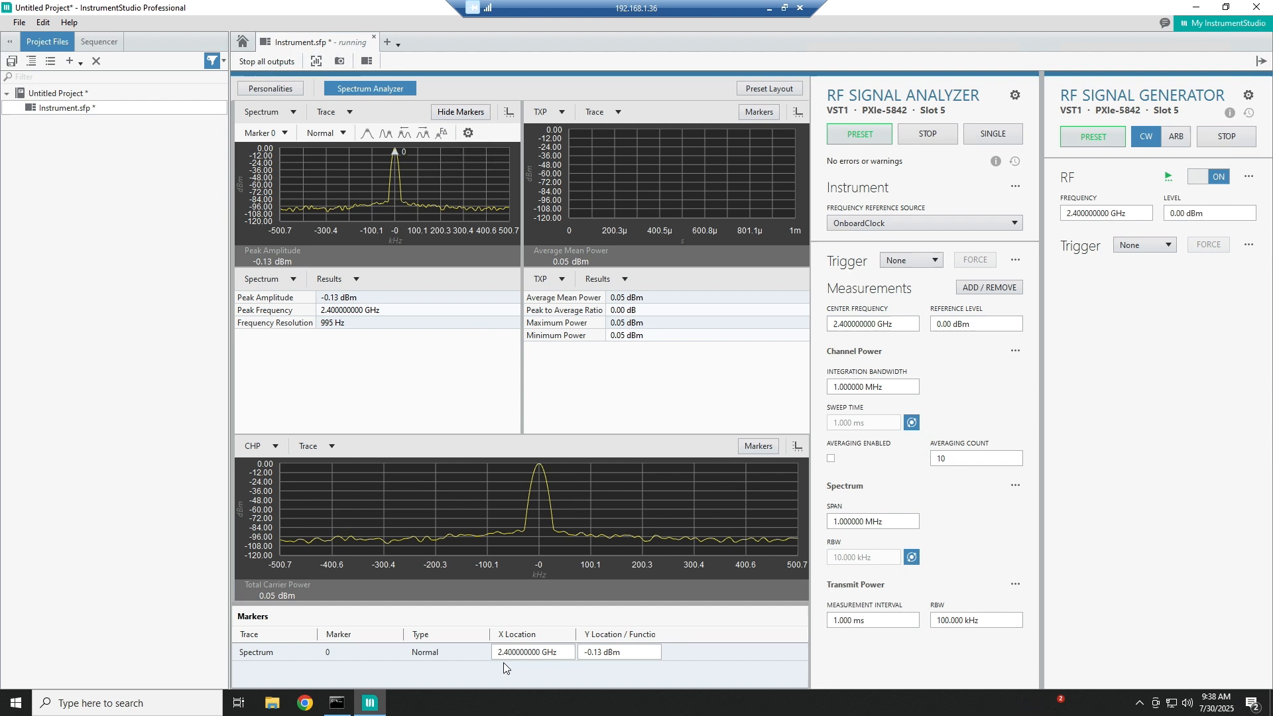
left_click(503, 662)
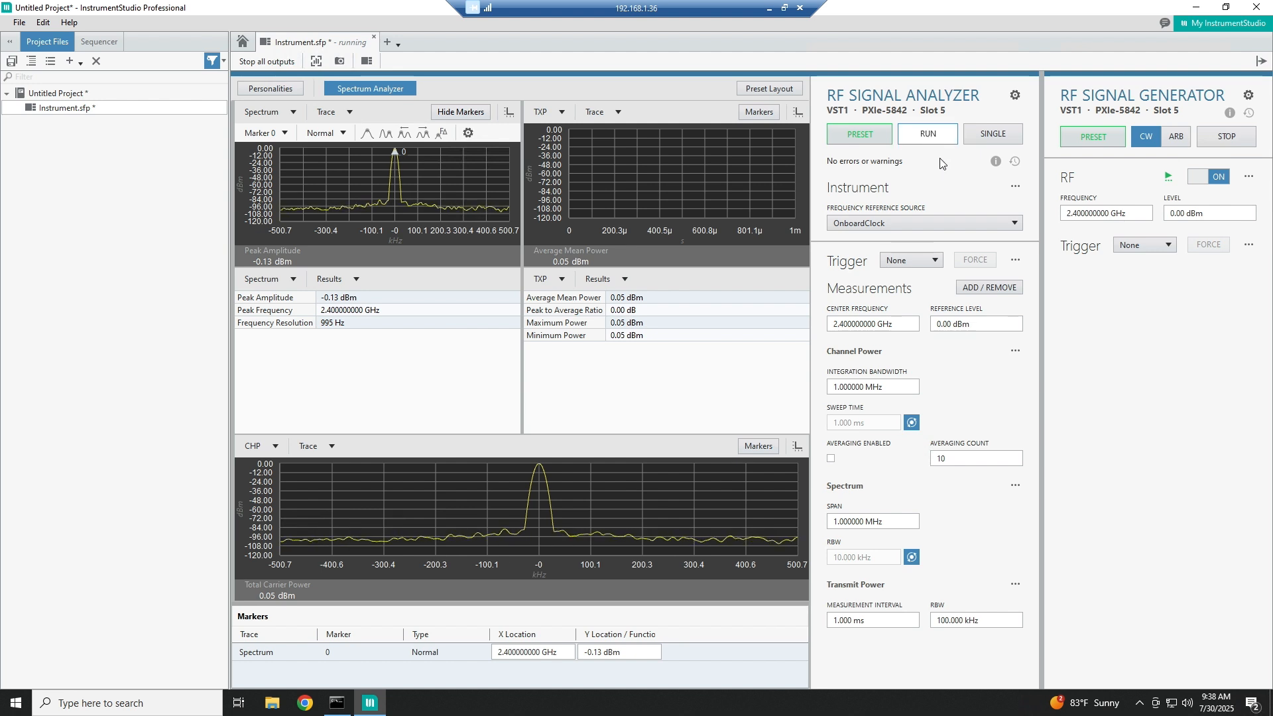
- Remove the Transmit Power and Channel Power measurements from the analyzer, keeping only Spectrum
left_click(983, 291)
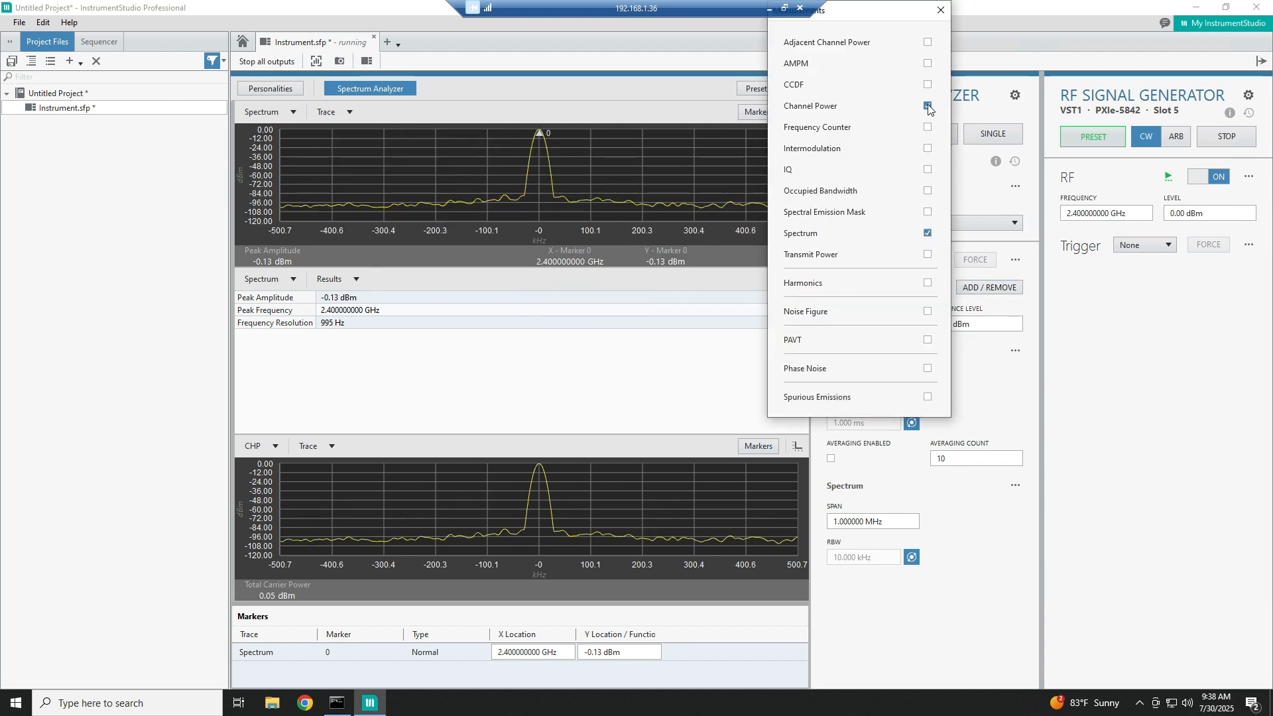
left_click(1175, 420)
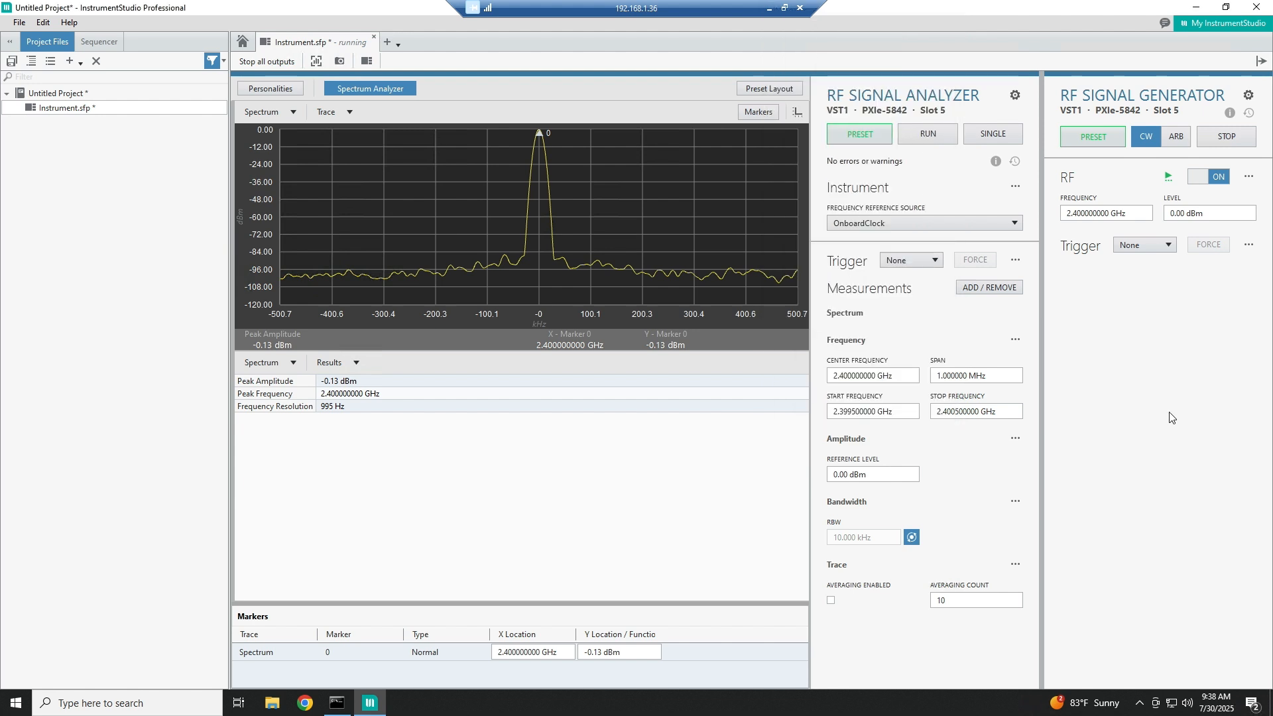
- Switch the RF Signal Generator to ARB mode with its output off and load the waveform file 16qam_160000Hz_rrc0pt25_ISdemo1
left_click(1195, 179)
left_click(1177, 137)
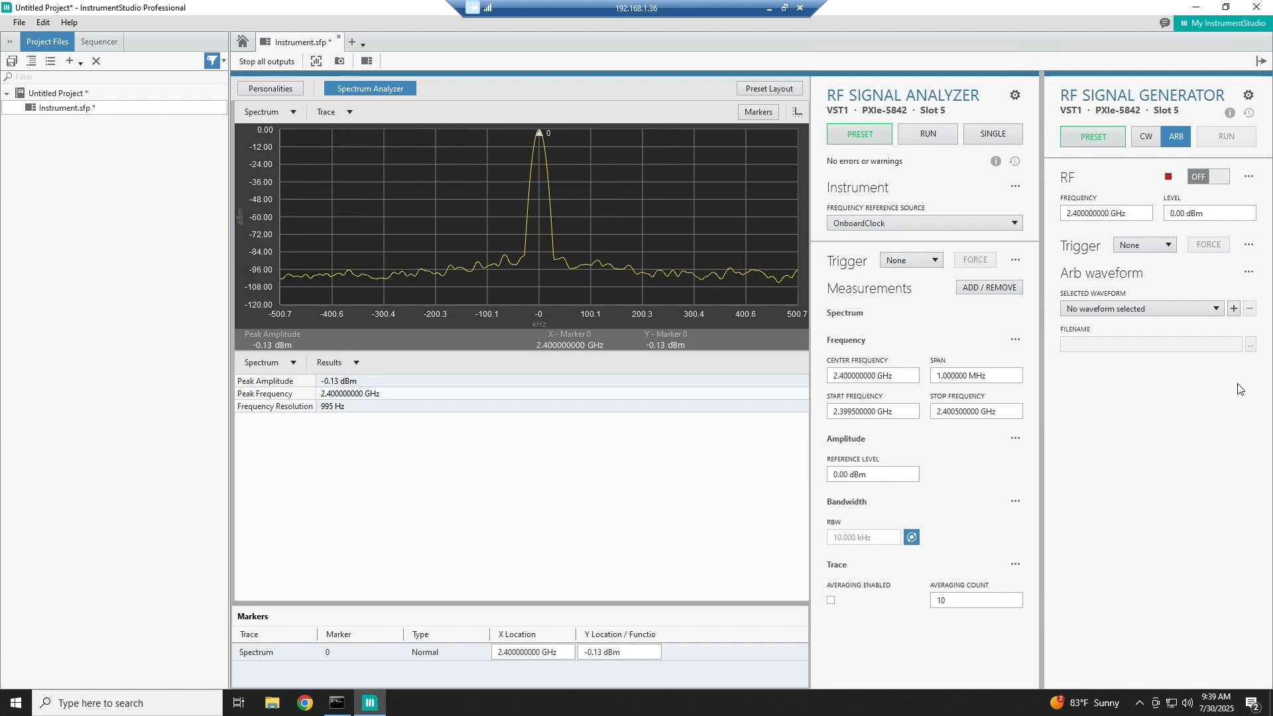
left_click(1234, 310)
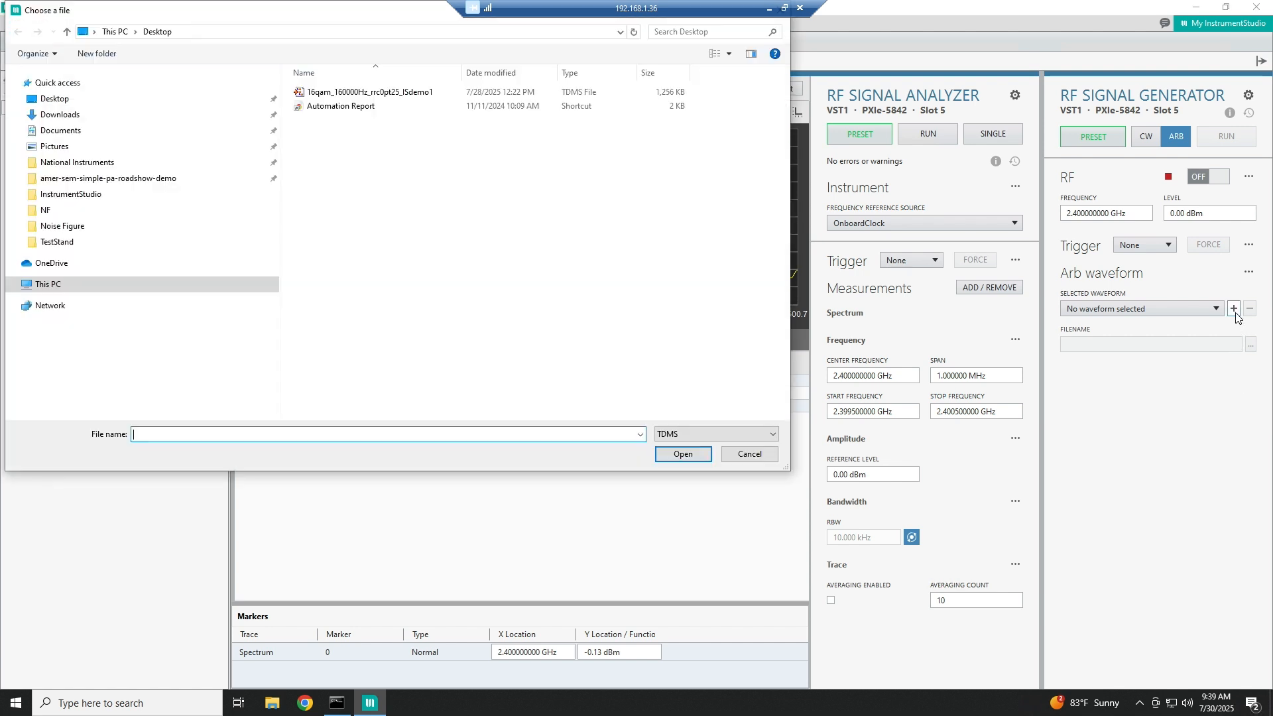
left_click(403, 95)
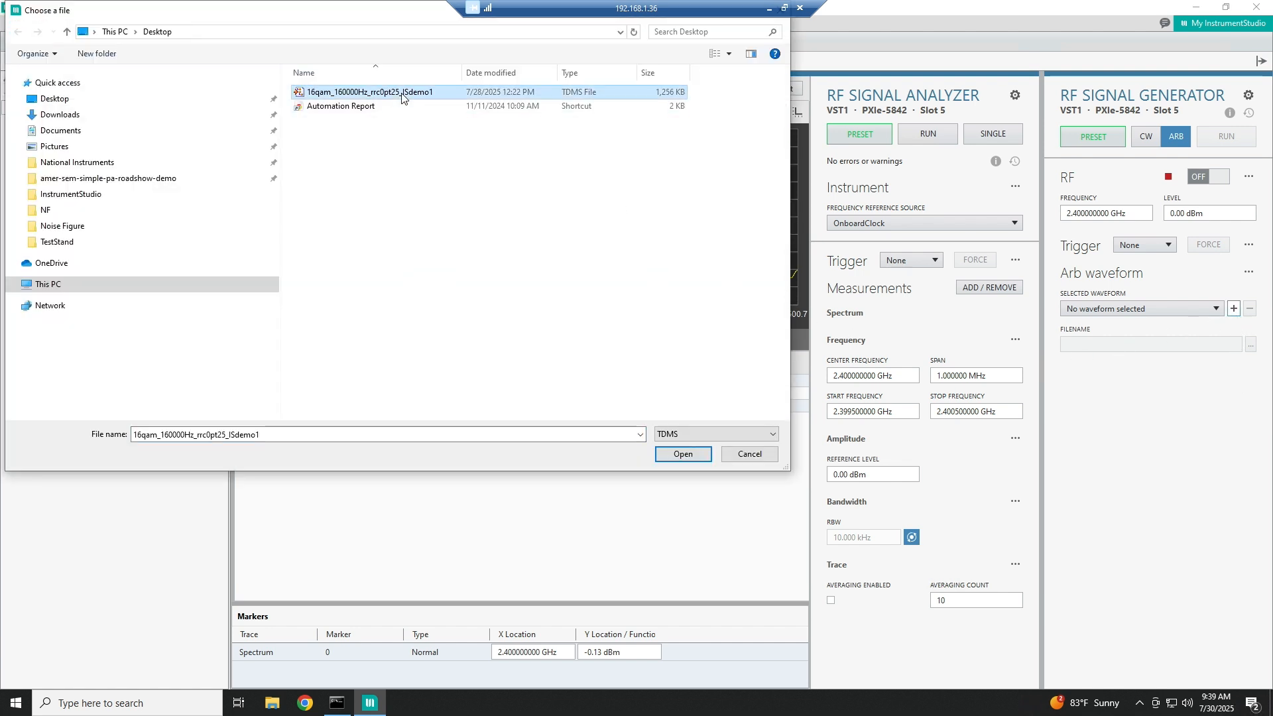
left_click(683, 454)
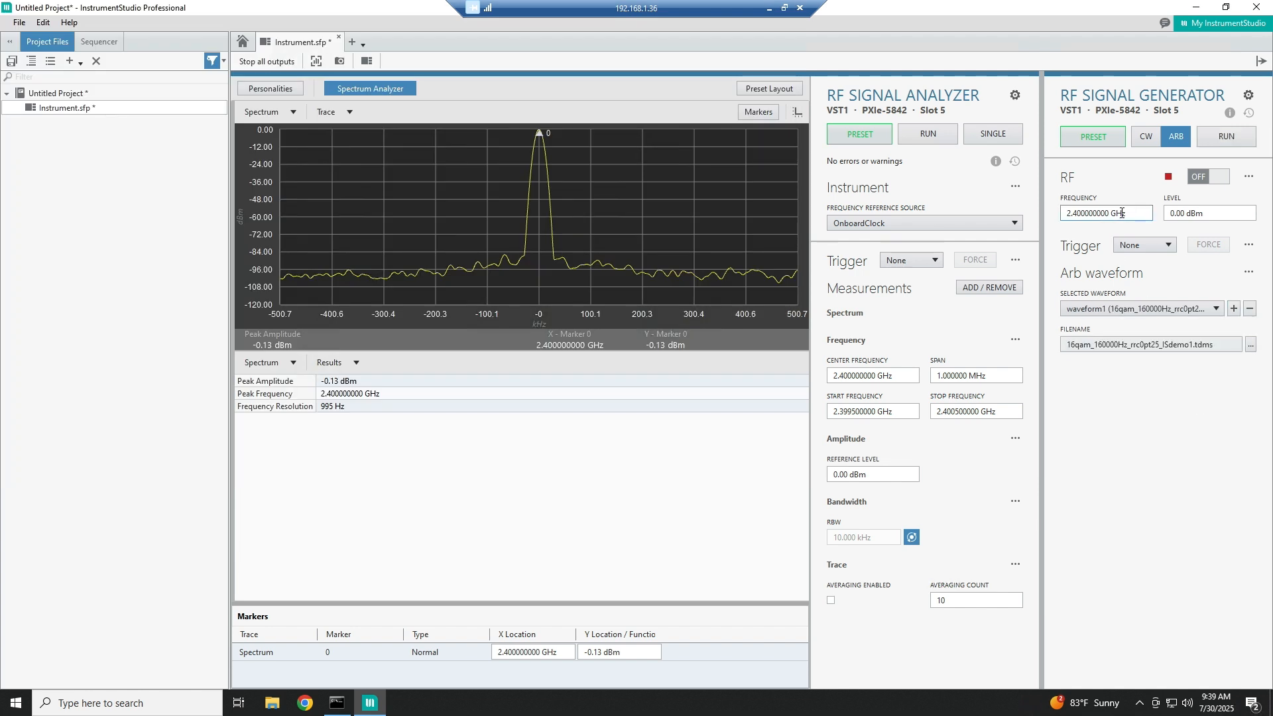
- Start generating the loaded waveform with the RF output on and run the RF Signal Analyzer
left_click(1206, 215)
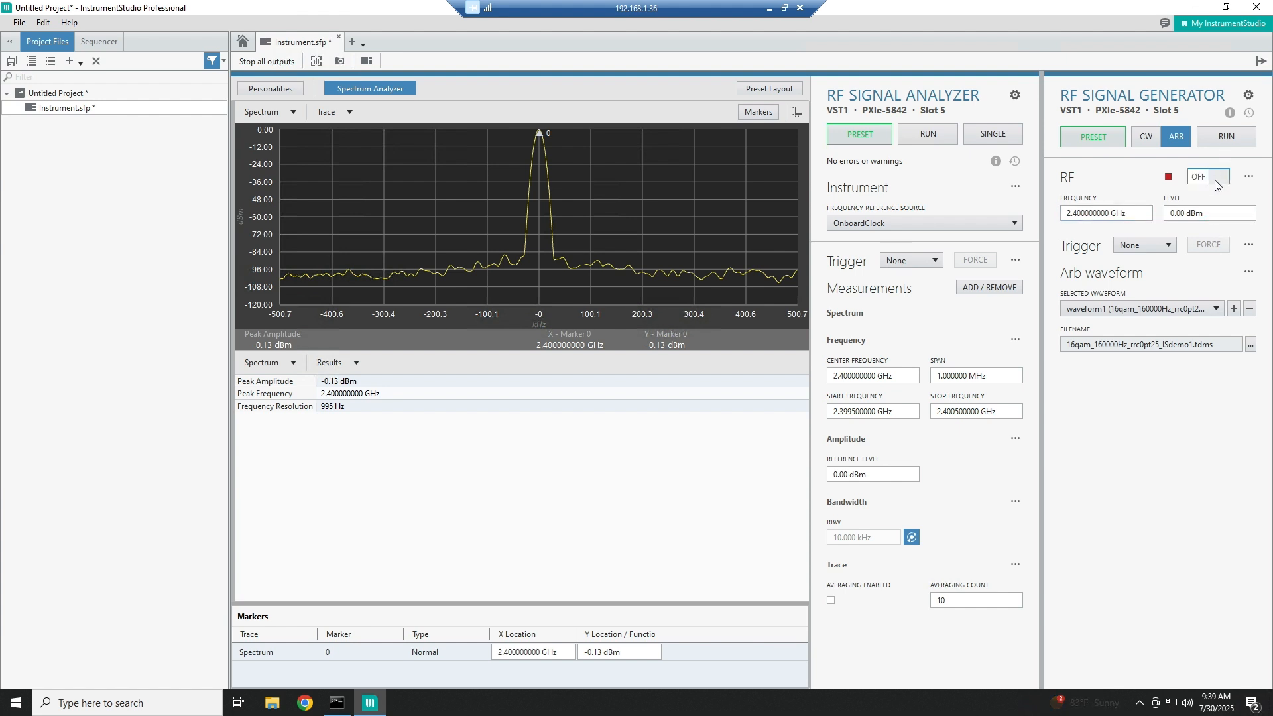
left_click(1216, 185)
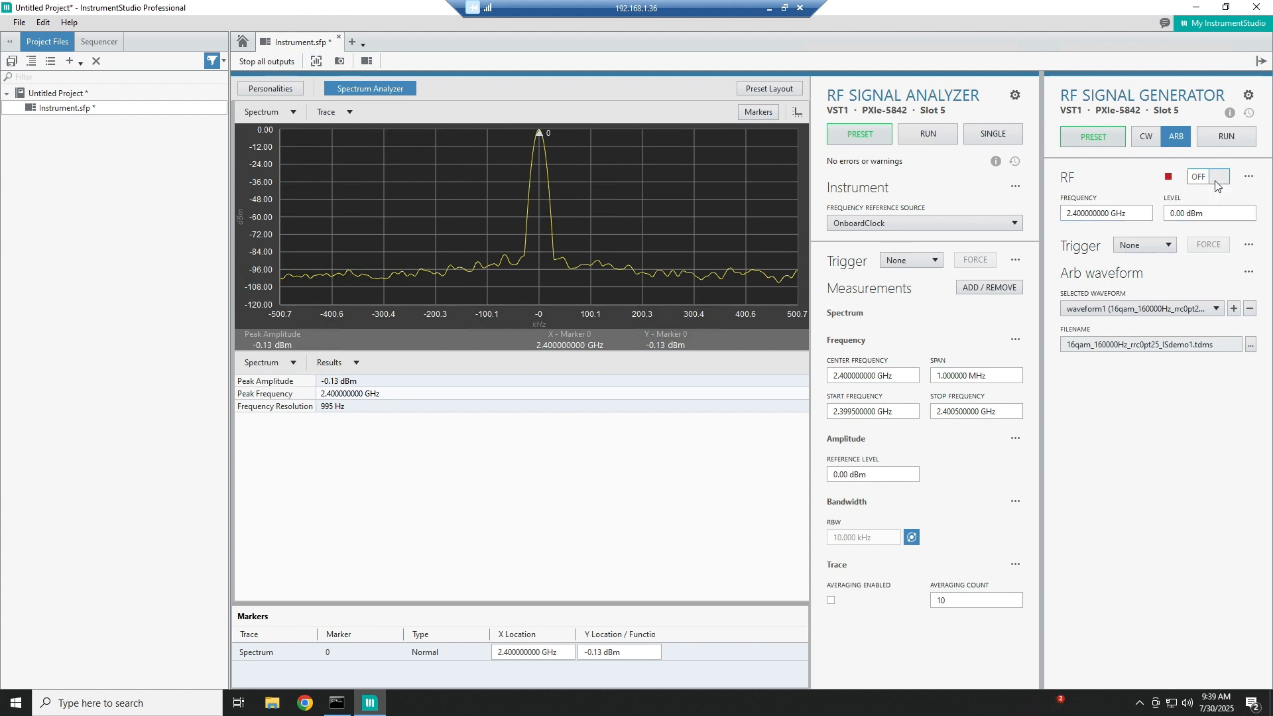
left_click(1224, 139)
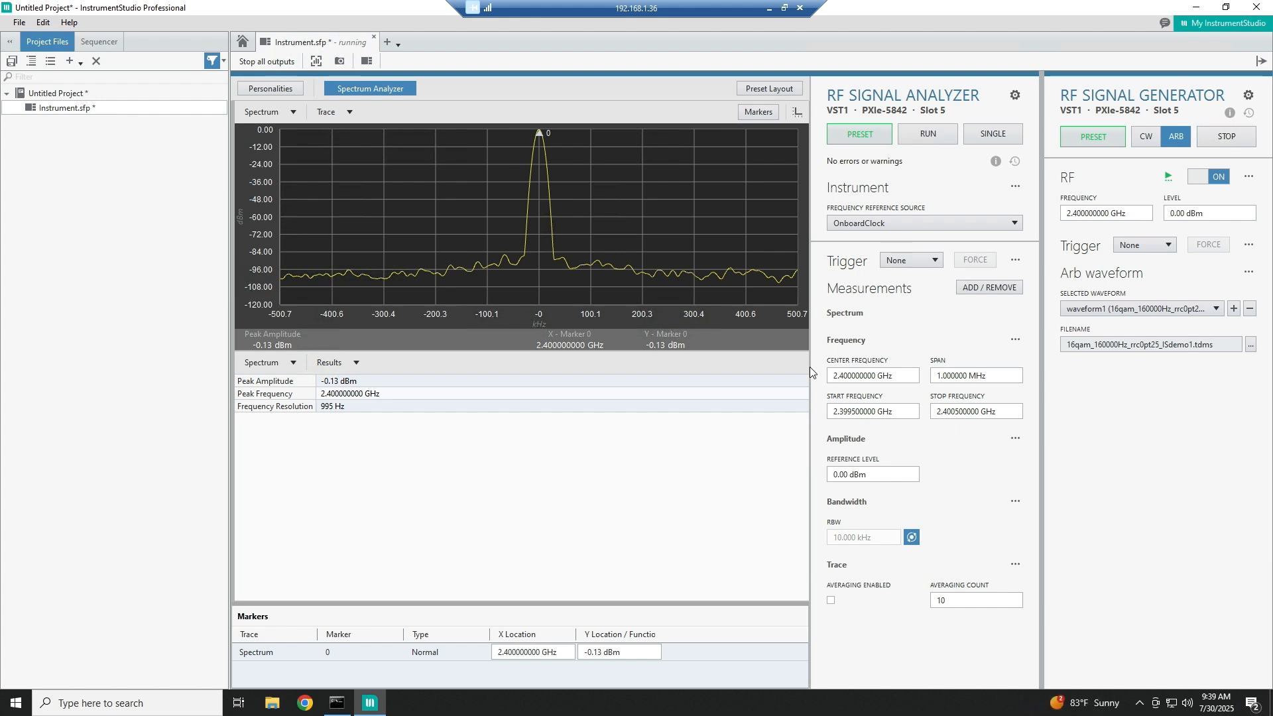
left_click(945, 142)
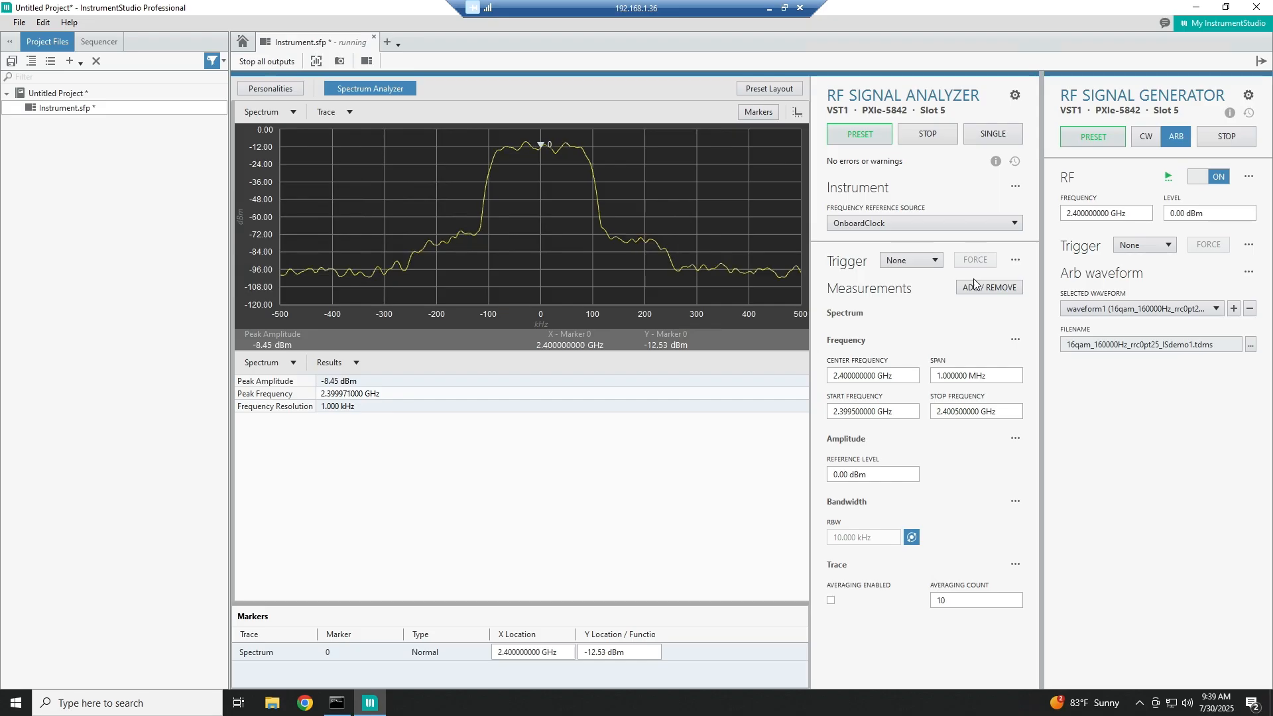
- Add the Adjacent Channel Power and IQ measurements alongside Spectrum in the RF Signal Analyzer
left_click(975, 292)
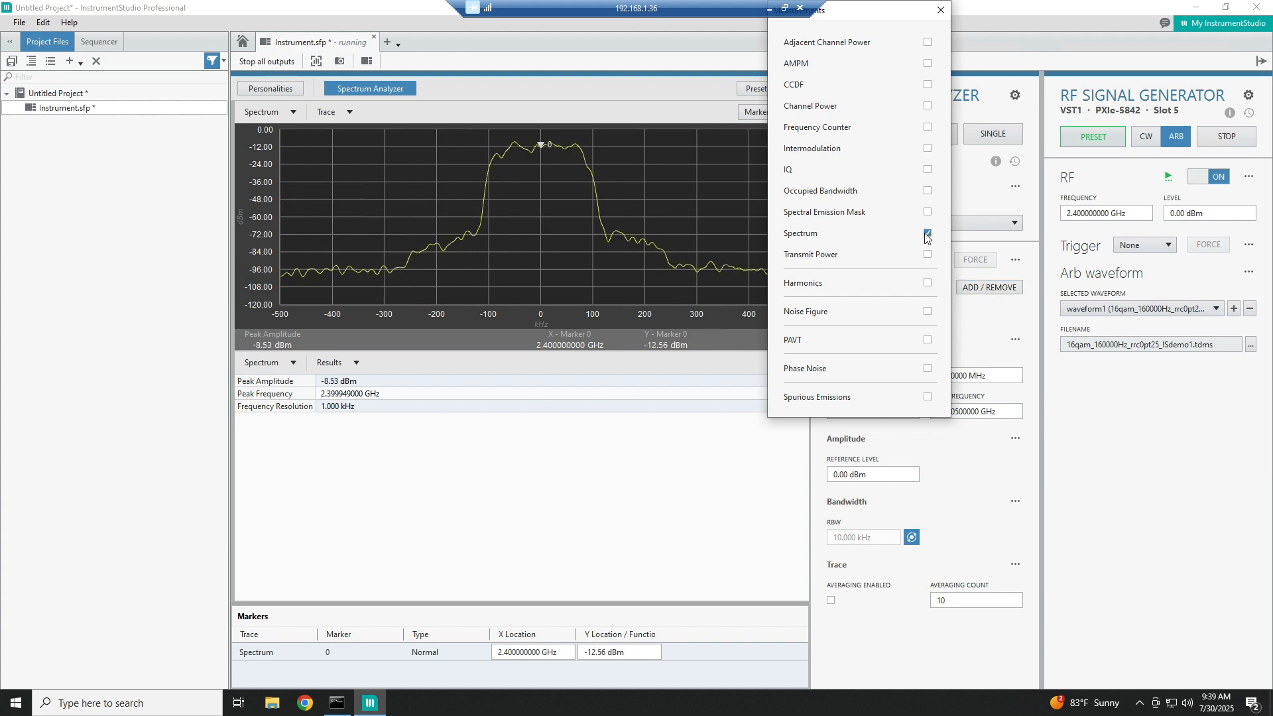
left_click(928, 42)
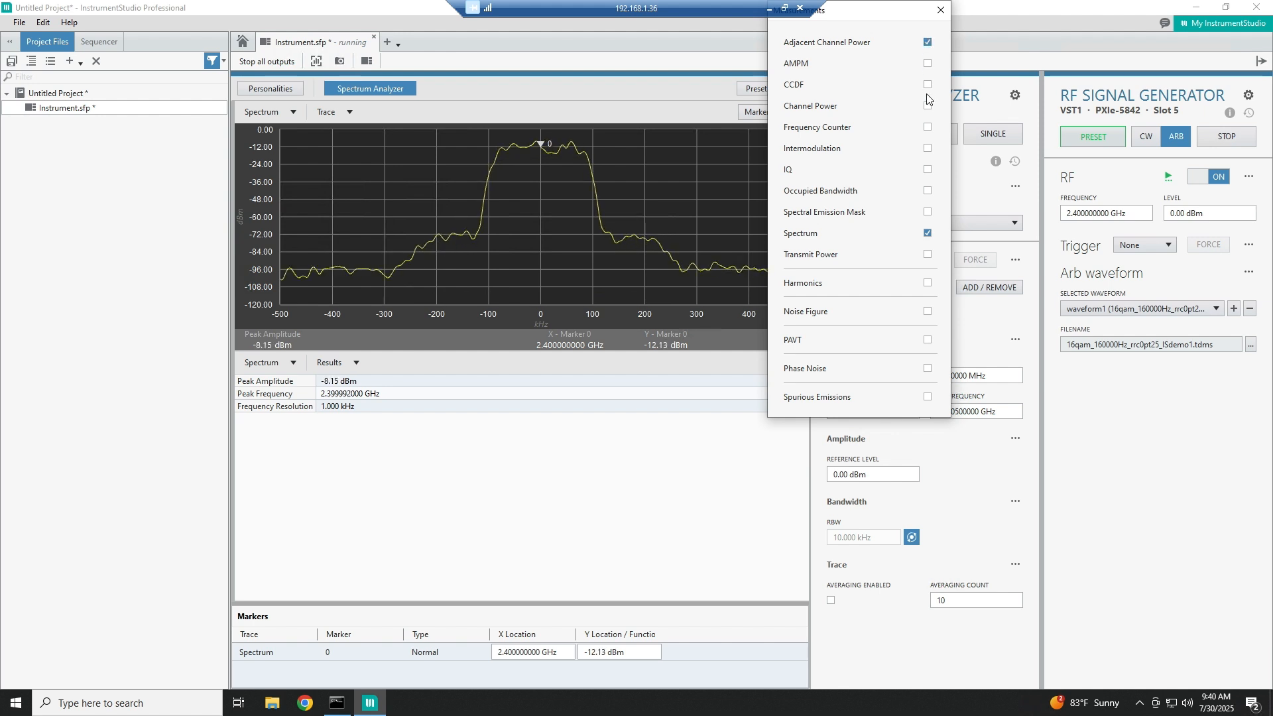
left_click(927, 170)
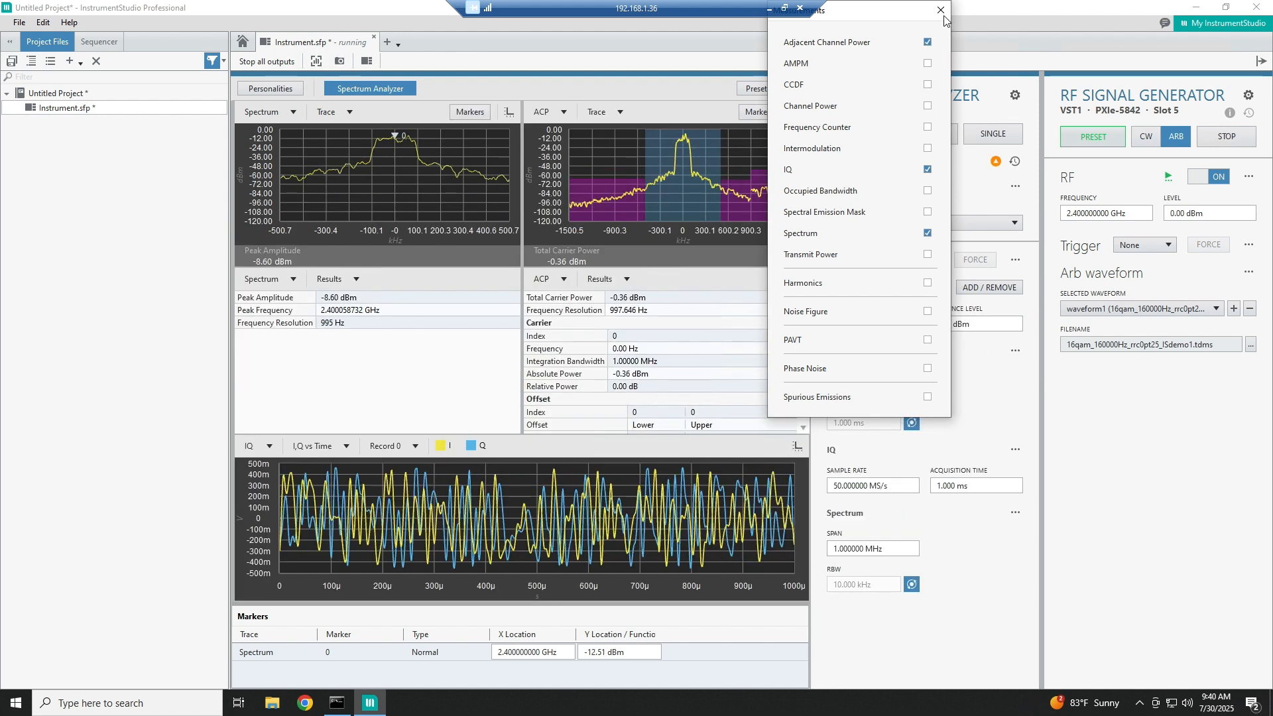
left_click(941, 10)
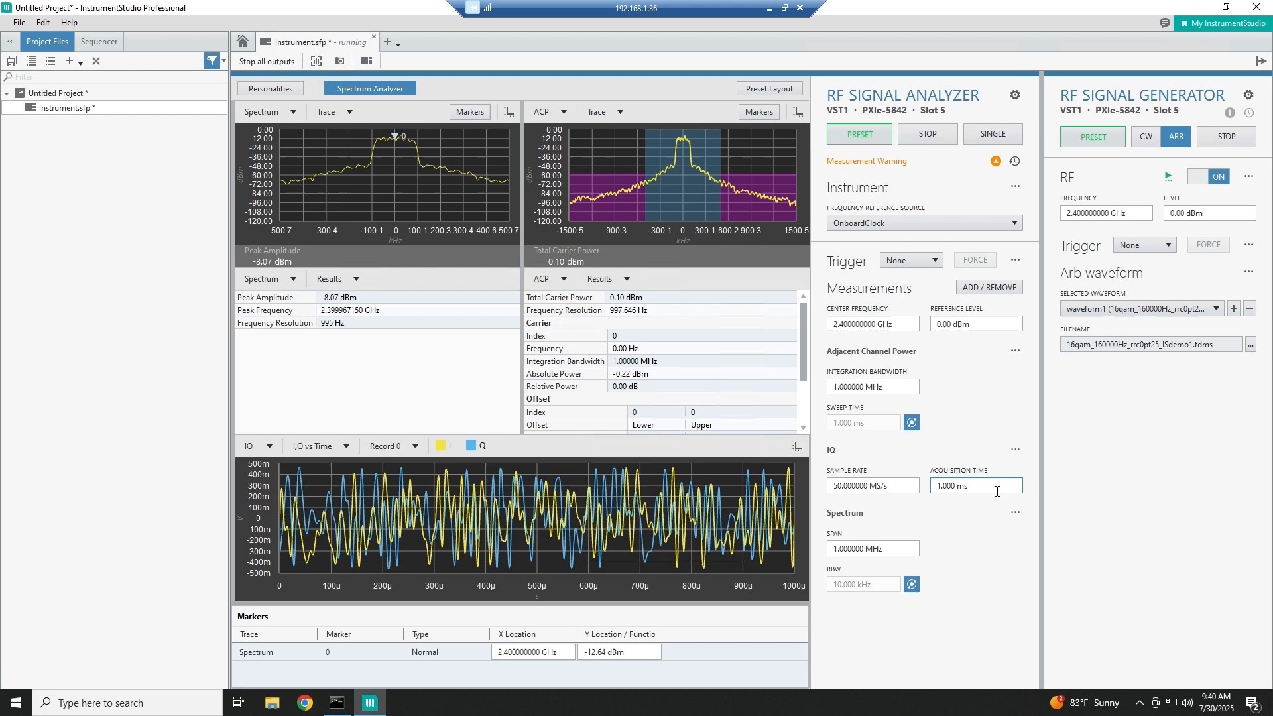